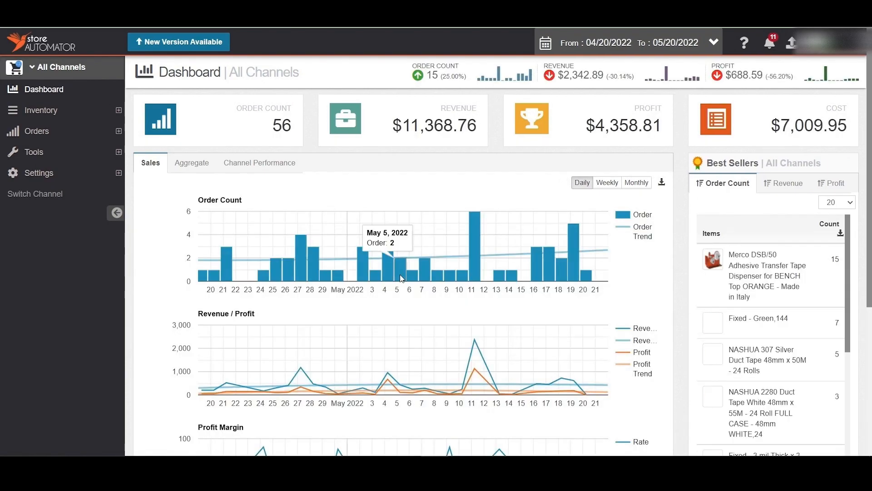
# - Download the Inventory Product Data Import template via Tools > Import > From File and open the xlsx
pyautogui.click(31, 155)
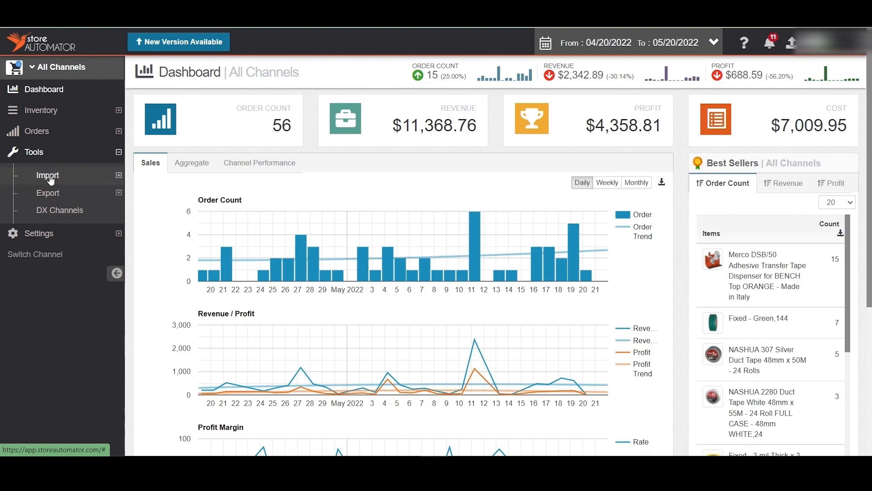
pyautogui.click(52, 177)
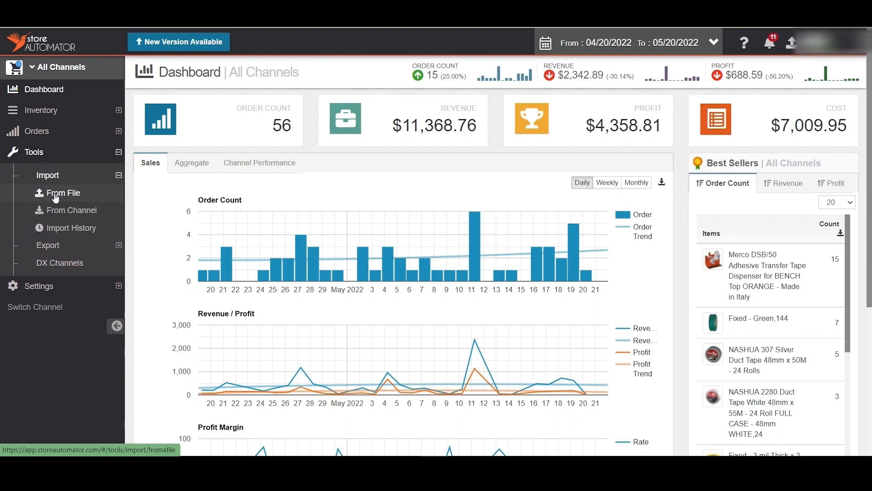
pyautogui.click(56, 193)
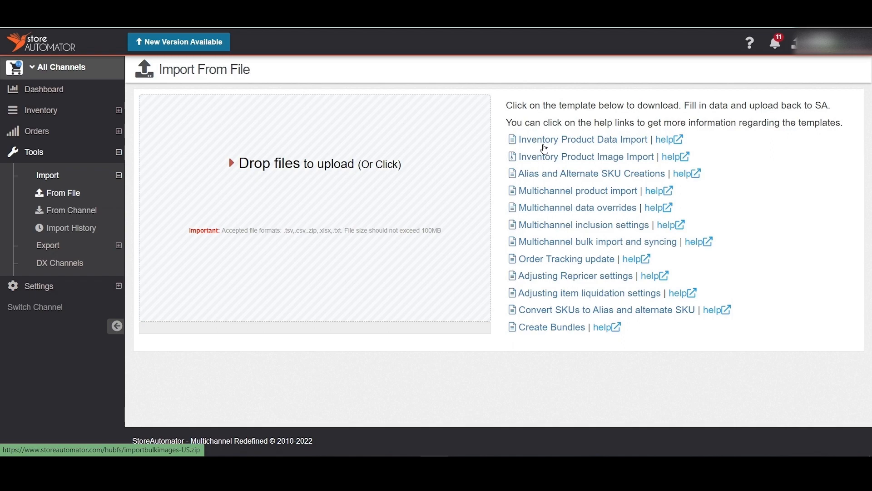
pyautogui.click(545, 142)
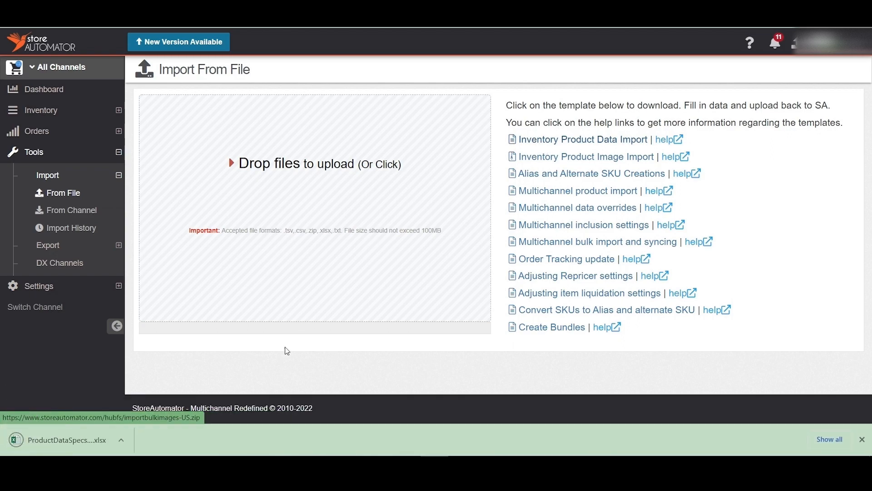
pyautogui.click(72, 443)
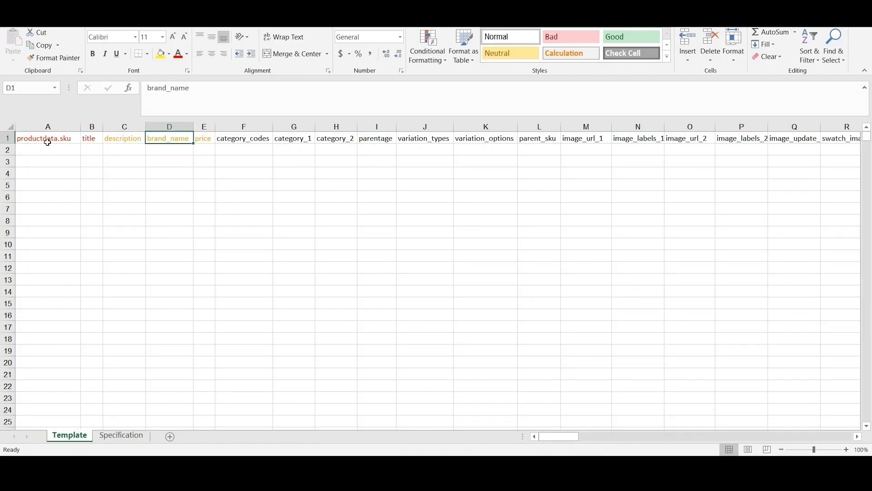
# - Scan along row 1 to read the template's column headers through the attribute columns
pyautogui.press('Right')
pyautogui.press('Right')
pyautogui.press('Right')
pyautogui.press('Right')
pyautogui.press('Right')
pyautogui.press('Right')
pyautogui.press('Right')
pyautogui.press('Right')
pyautogui.press('Right')
pyautogui.press('Right')
pyautogui.press('Right')
pyautogui.press('Right')
pyautogui.press('Right')
pyautogui.press('Right')
pyautogui.press('Right')
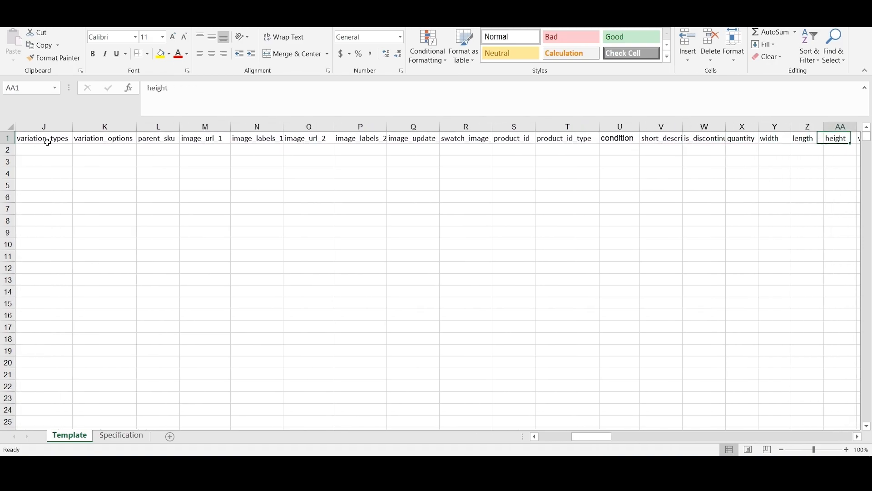
pyautogui.press('Right')
pyautogui.press('Right')
pyautogui.press('Right')
pyautogui.press('Right')
pyautogui.press('Right')
pyautogui.press('Right')
pyautogui.press('Right')
pyautogui.press('Right')
pyautogui.press('Right')
pyautogui.press('Right')
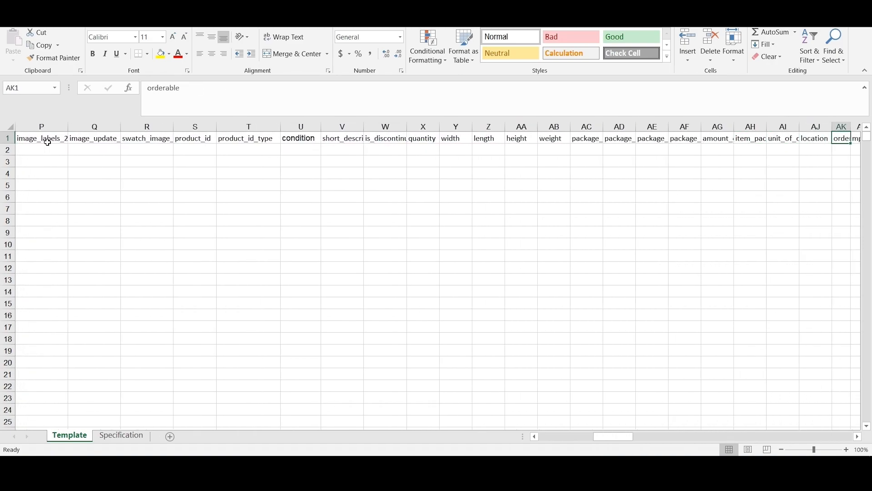
pyautogui.press('Right')
pyautogui.press('Right')
pyautogui.press('Right')
pyautogui.press('Right')
pyautogui.press('Right')
pyautogui.press('Right')
pyautogui.press('Right')
pyautogui.press('Right')
pyautogui.press('Right')
pyautogui.press('Right')
pyautogui.press('Right')
pyautogui.press('Right')
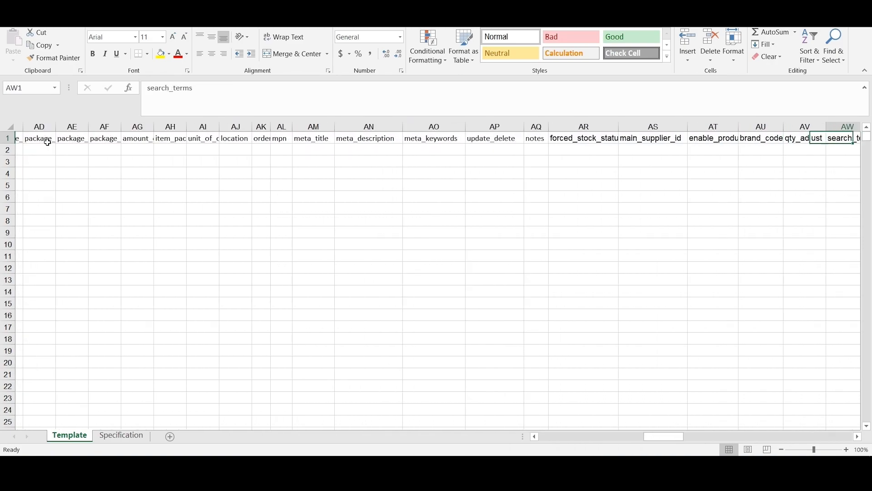
pyautogui.press('Right')
pyautogui.press('Right')
pyautogui.press('Right')
pyautogui.press('Right')
pyautogui.press('Right')
pyautogui.press('Right')
pyautogui.press('Right')
pyautogui.press('Right')
pyautogui.press('Right')
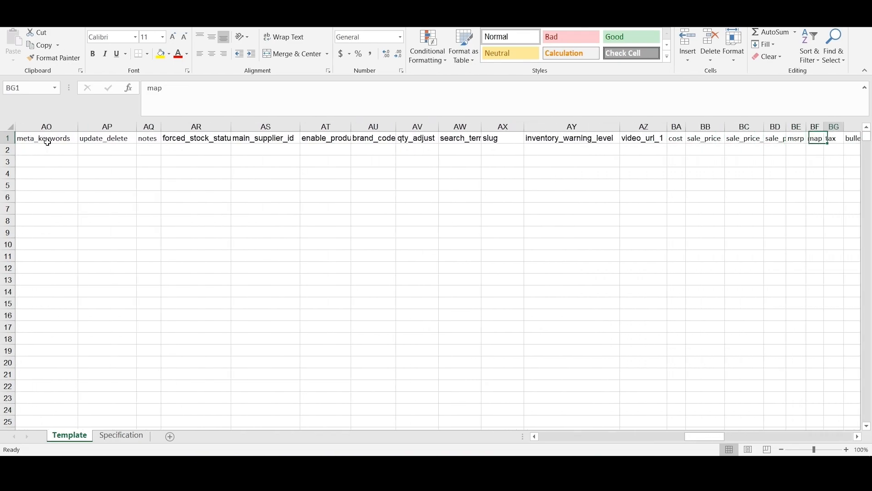
pyautogui.press('Right')
pyautogui.press('Right')
pyautogui.press('Right')
pyautogui.press('Right')
pyautogui.press('Right')
pyautogui.press('Right')
pyautogui.press('Right')
pyautogui.press('Right')
pyautogui.press('Right')
pyautogui.press('Right')
pyautogui.press('Right')
pyautogui.press('Right')
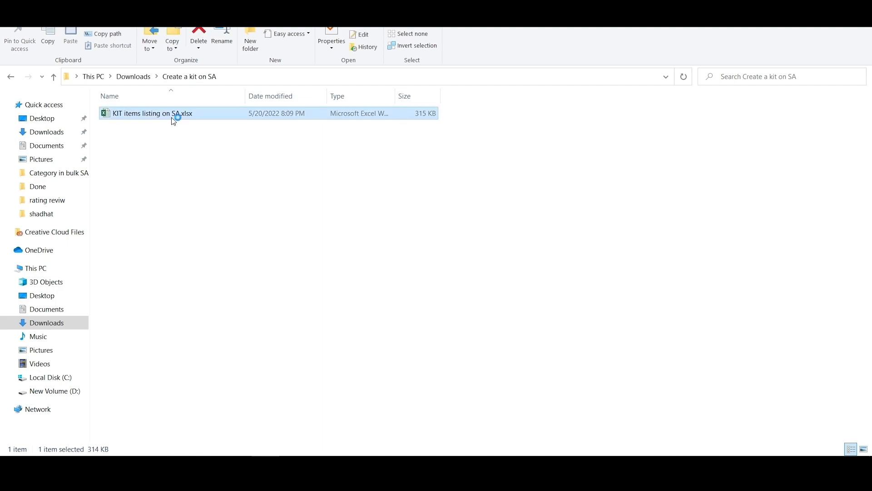
# - Open KIT items listing on SA.xlsx and inspect the filled-in M1725-6-12 product row from A1 across
pyautogui.doubleClick(153, 113)
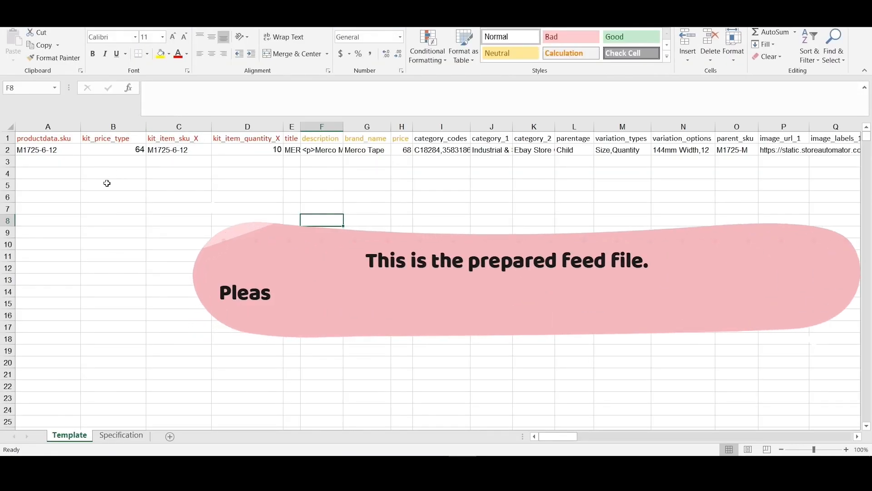
pyautogui.click(44, 138)
pyautogui.press('Right')
pyautogui.press('Right')
pyautogui.press('Right')
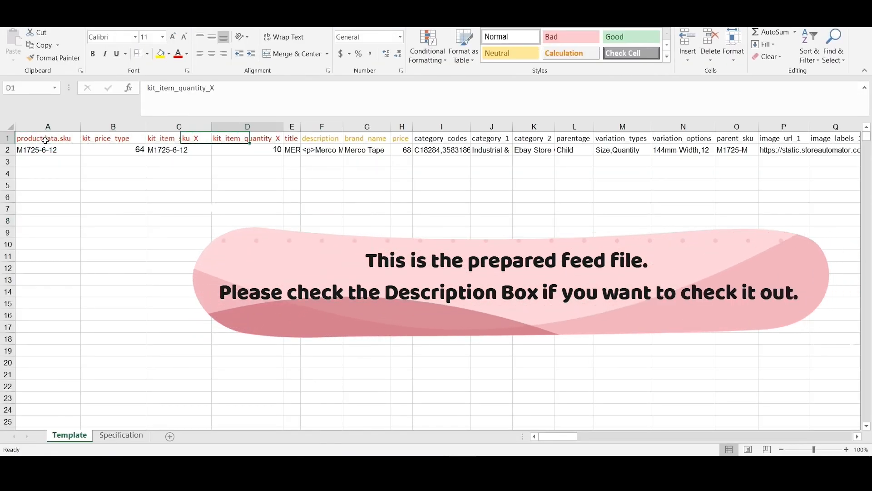
pyautogui.press('Right')
pyautogui.press('Right')
pyautogui.press('Right')
pyautogui.press('Right')
pyautogui.press('Right')
pyautogui.press('Right')
pyautogui.press('Right')
pyautogui.press('Right')
pyautogui.press('Right')
pyautogui.press('Right')
pyautogui.press('Right')
pyautogui.press('Right')
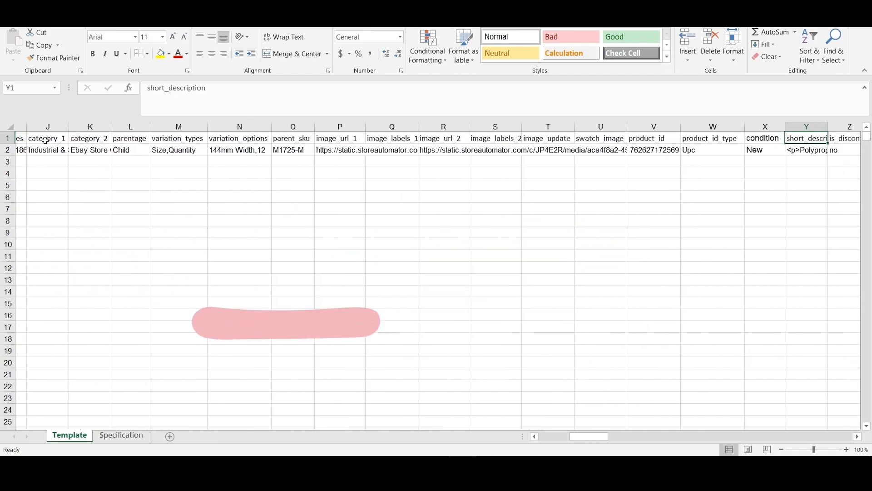
pyautogui.press('Right')
pyautogui.press('Right')
pyautogui.press('Right')
pyautogui.press('Right')
pyautogui.press('Right')
pyautogui.press('Right')
pyautogui.press('Right')
pyautogui.press('Right')
pyautogui.press('Right')
pyautogui.press('Right')
pyautogui.press('Right')
pyautogui.press('Right')
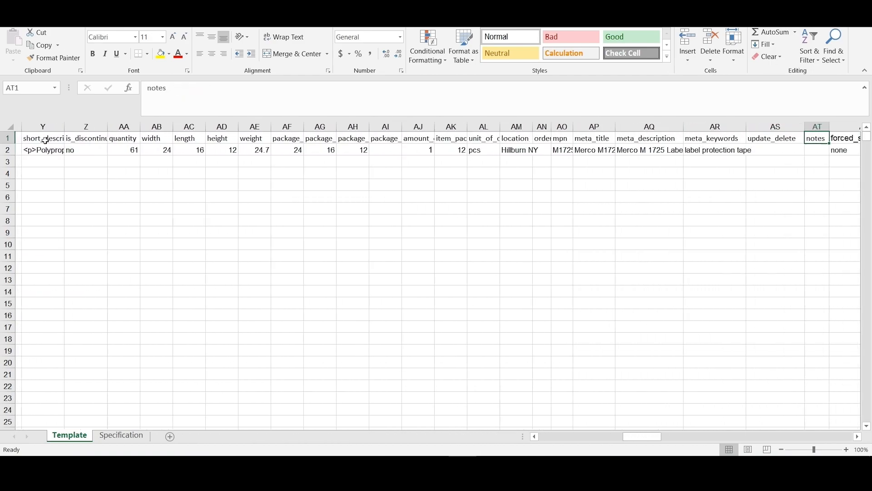
pyautogui.press('Right')
pyautogui.press('Right')
pyautogui.press('Right')
pyautogui.press('Right')
pyautogui.press('Right')
pyautogui.press('Right')
pyautogui.press('Right')
pyautogui.press('Right')
pyautogui.press('Right')
pyautogui.press('Right')
pyautogui.press('Right')
pyautogui.press('Right')
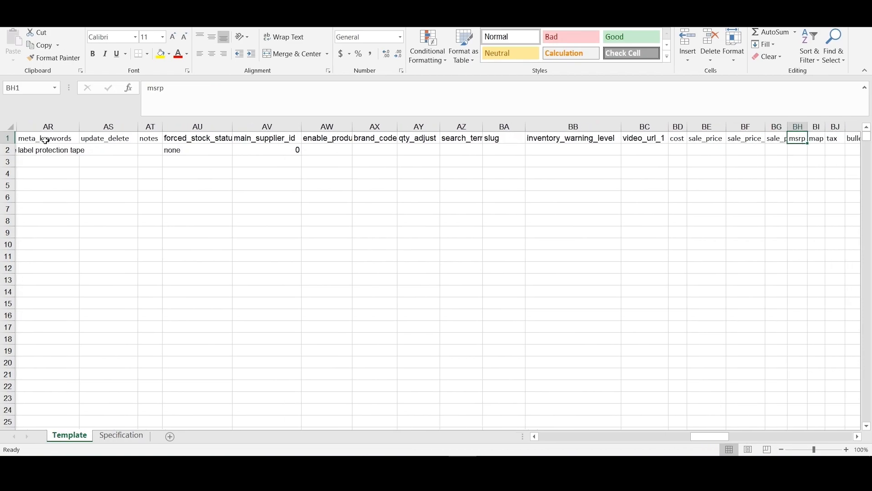
pyautogui.press('Right')
pyautogui.press('Right')
pyautogui.press('Right')
pyautogui.press('Right')
pyautogui.press('Right')
pyautogui.press('Right')
pyautogui.press('Right')
pyautogui.press('Right')
pyautogui.press('Right')
pyautogui.press('Right')
pyautogui.press('Right')
pyautogui.press('Right')
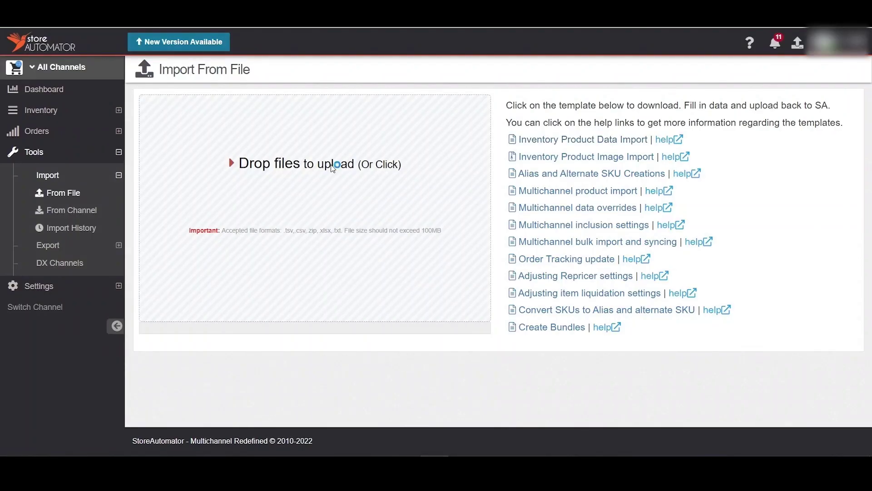
# - Upload KIT items listing on SA.xlsx from the Create a kit on SA folder as the import feed
pyautogui.click(332, 166)
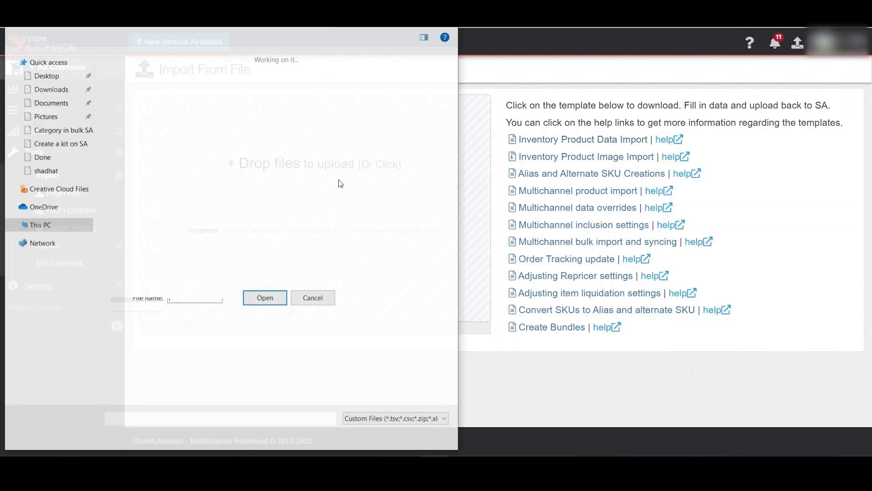
pyautogui.doubleClick(204, 278)
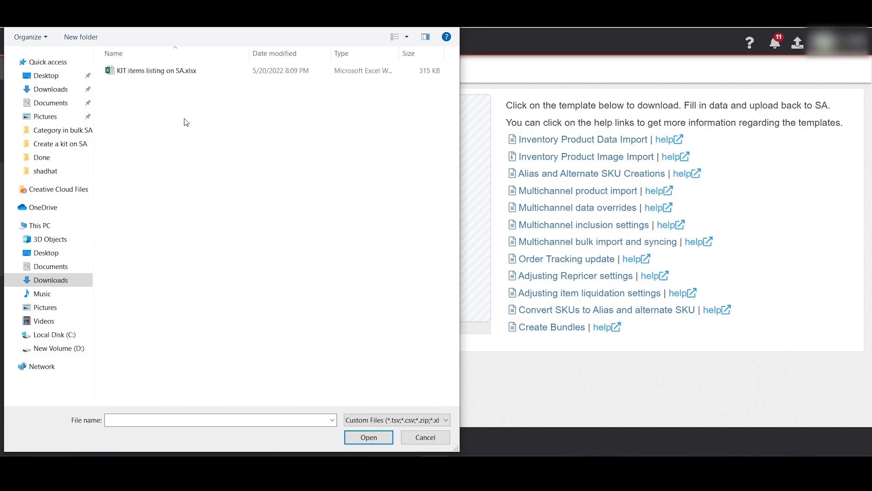
pyautogui.doubleClick(186, 87)
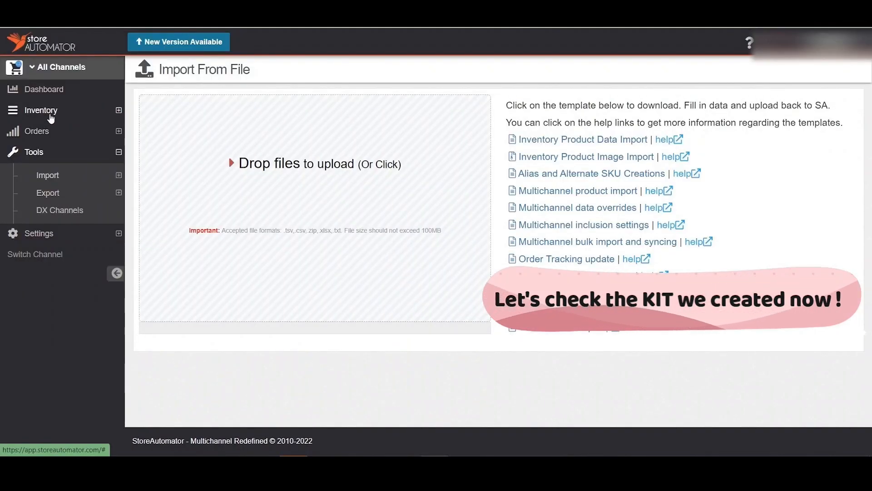
# - Search Inventory > Products for SKU M1725-6-12 to show the new kit
pyautogui.click(40, 110)
pyautogui.click(51, 132)
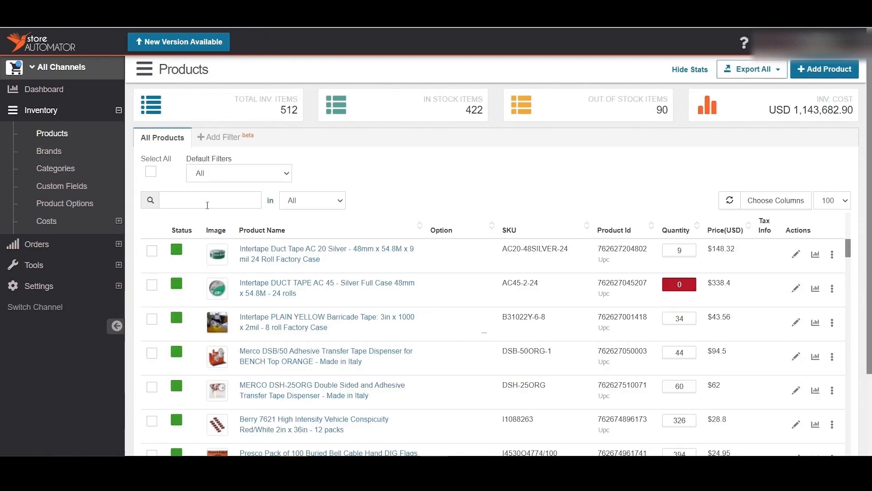
pyautogui.write('M1725-6-12')
pyautogui.press('Return')
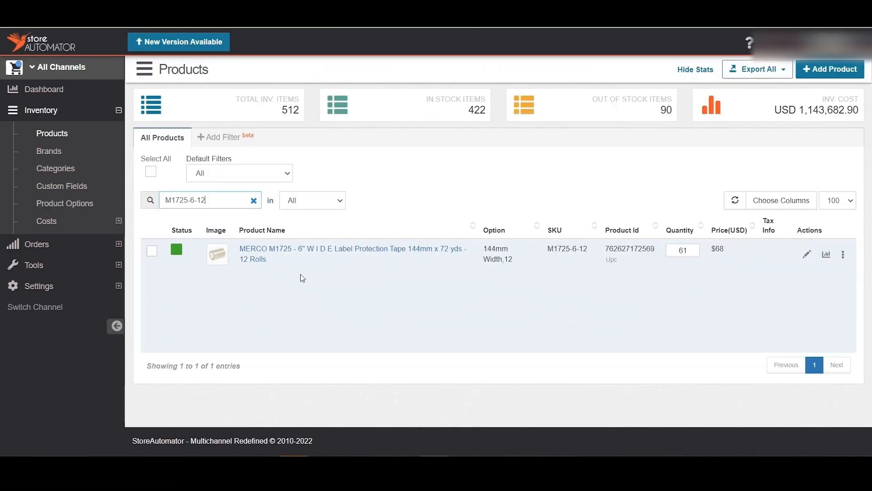